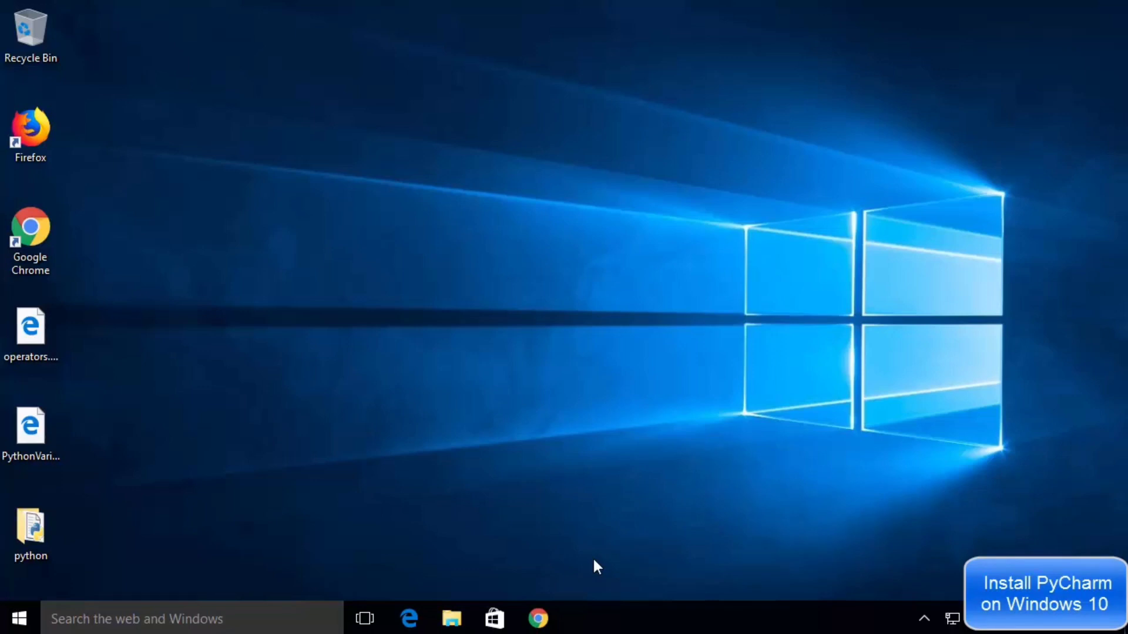
# In Chrome, search Google for pycharm and download the free Community edition for Windows from the JetBrains site.
pyautogui.click(559, 613)
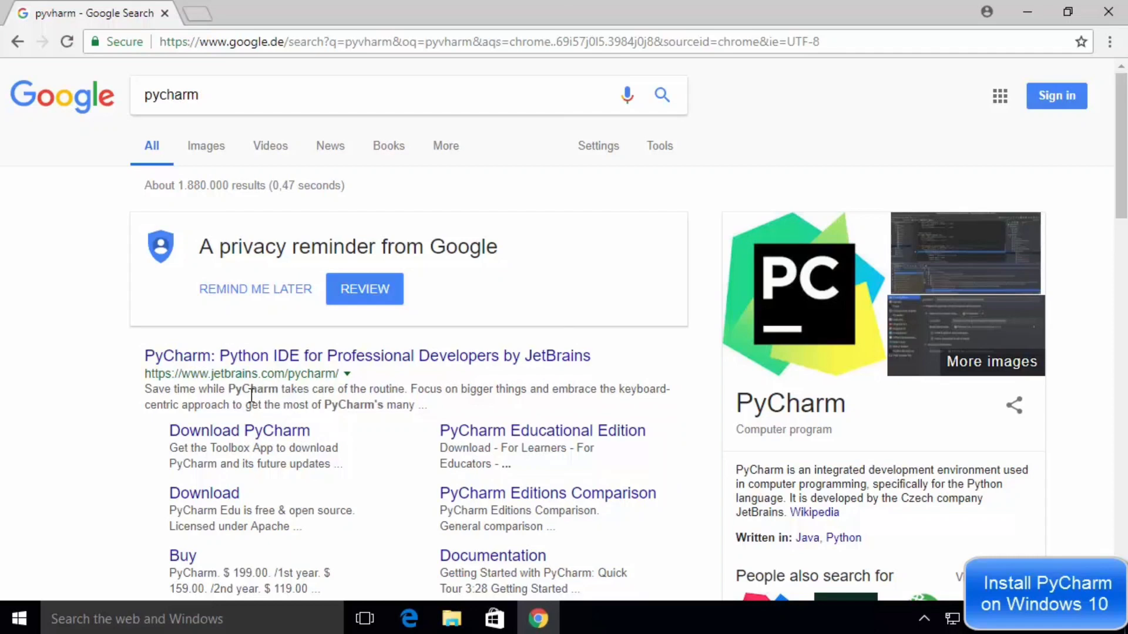
pyautogui.click(274, 363)
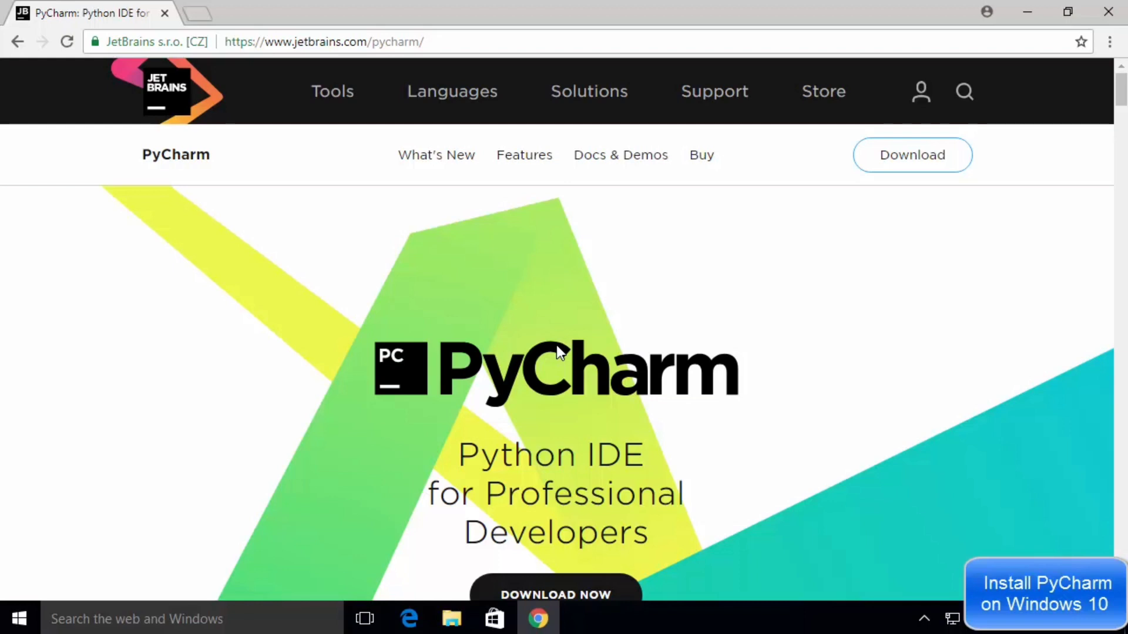
pyautogui.scroll(-2, 556, 344)
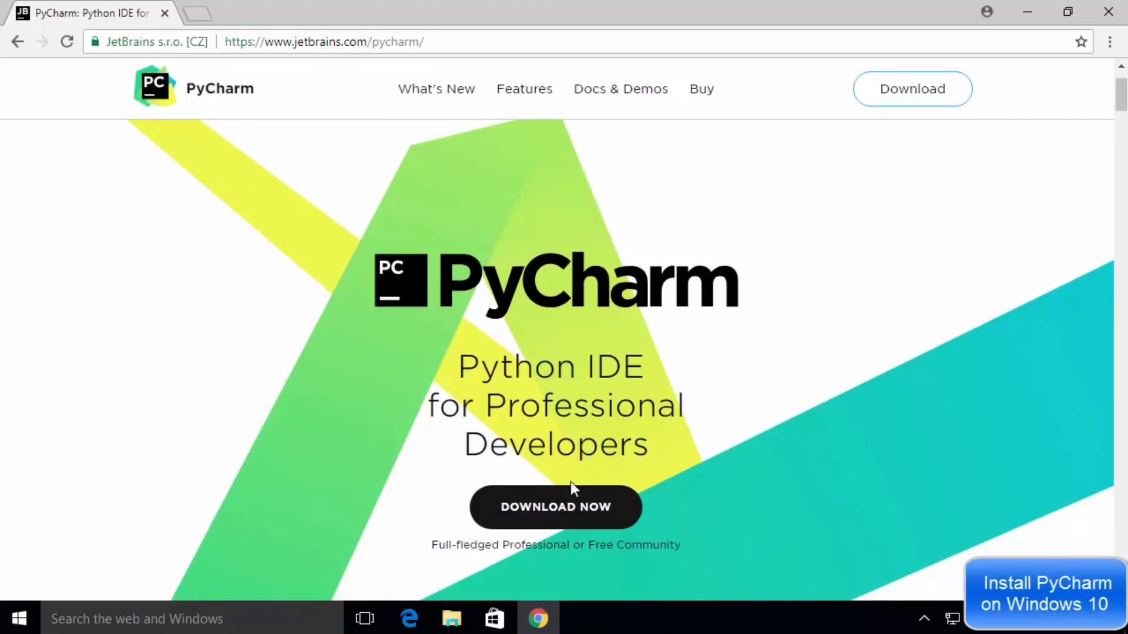
pyautogui.click(561, 514)
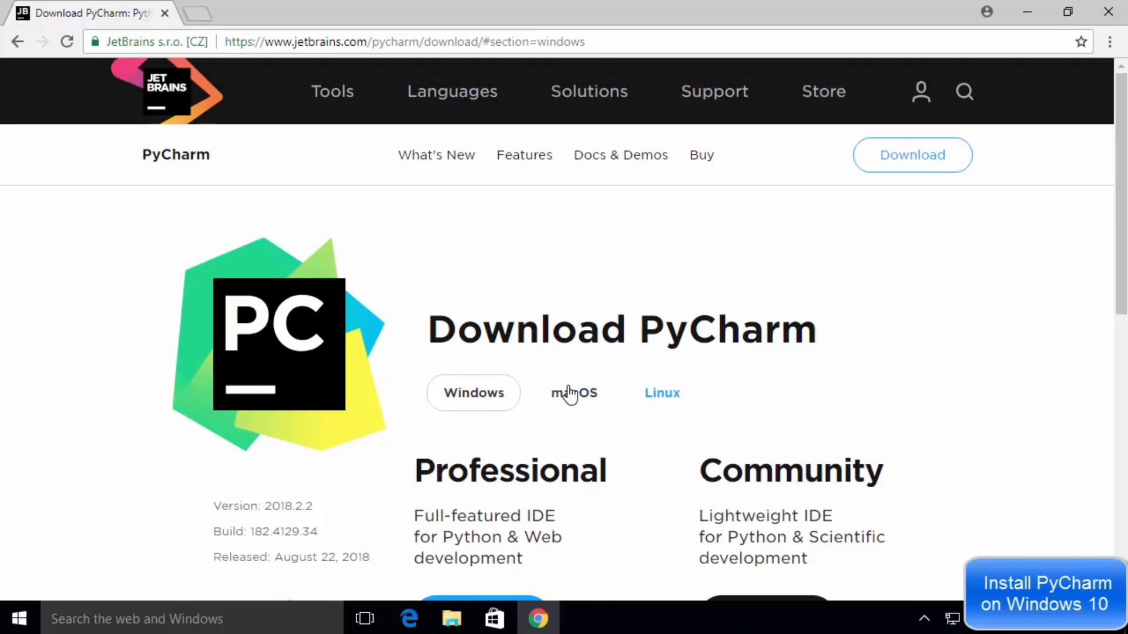
pyautogui.scroll(-2, 657, 401)
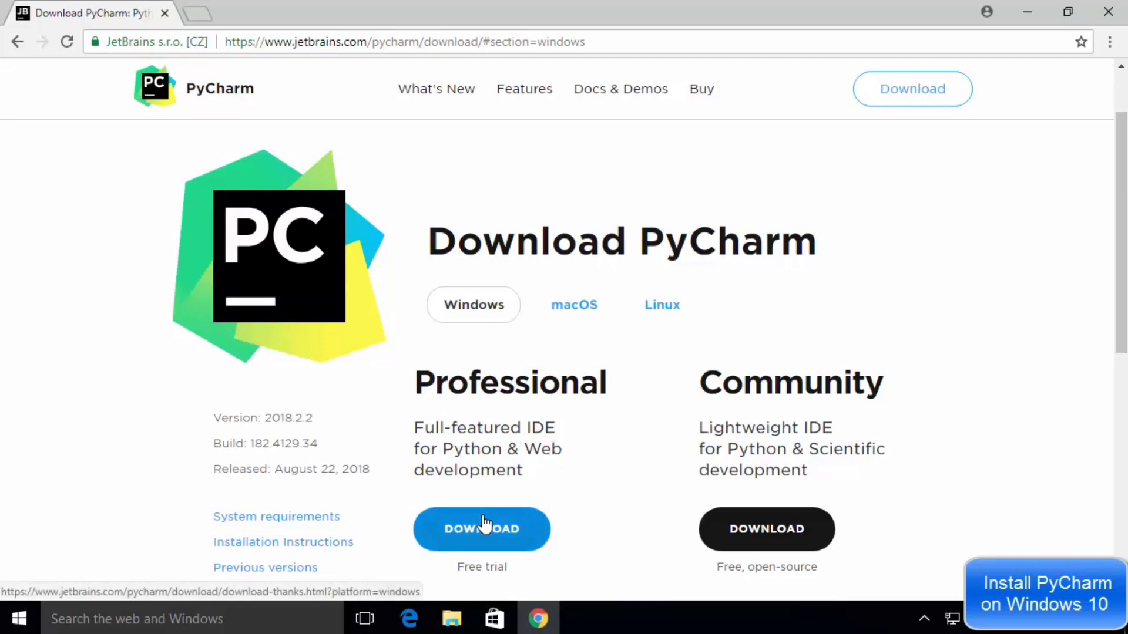
pyautogui.click(766, 528)
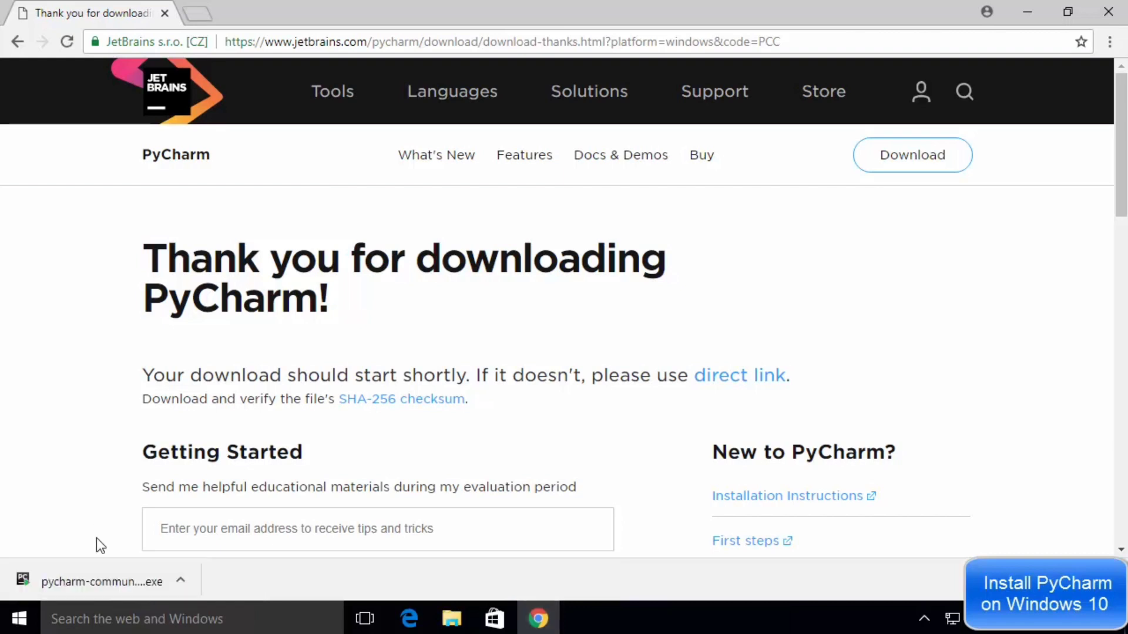
# Launch the downloaded PyCharm Community installer, minimizing the browser, and accept the default destination folder.
pyautogui.click(97, 580)
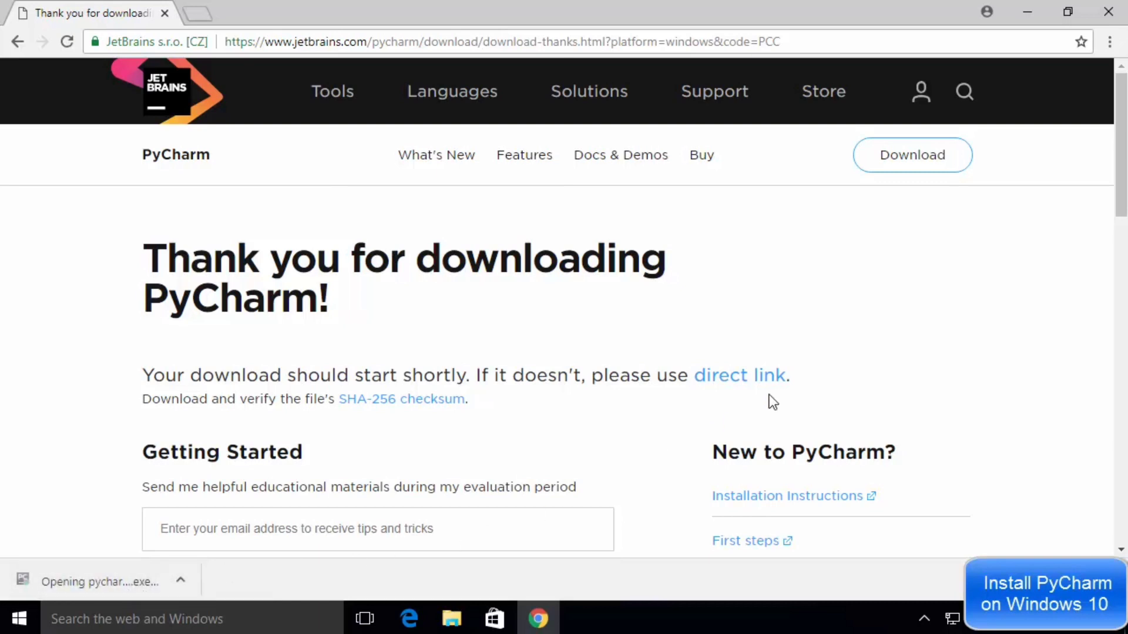
pyautogui.click(1026, 13)
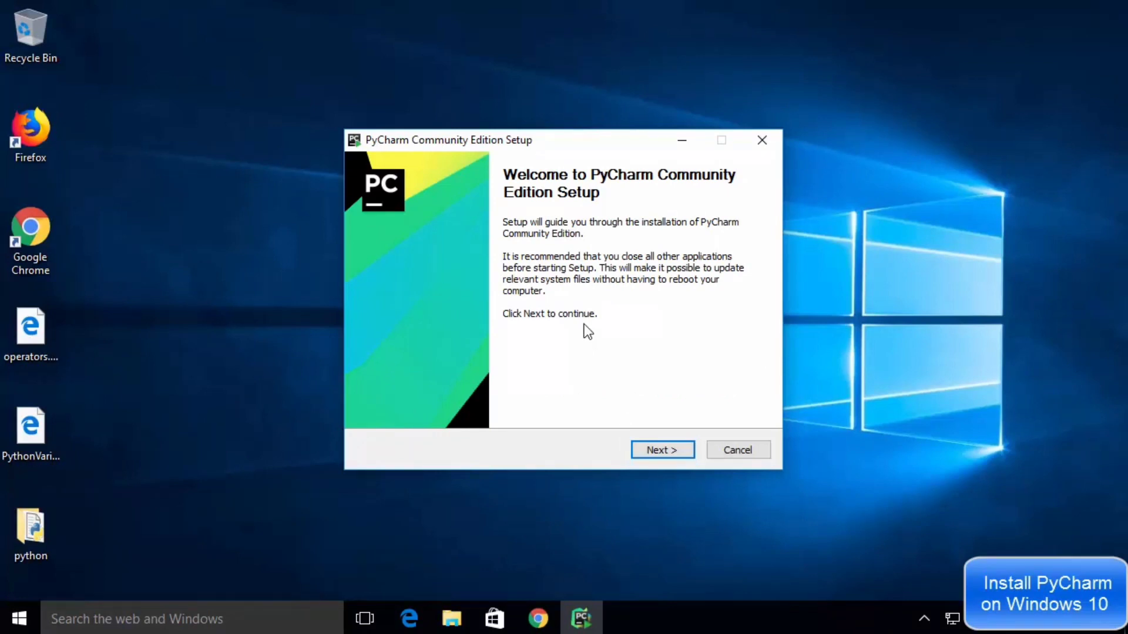
pyautogui.click(653, 450)
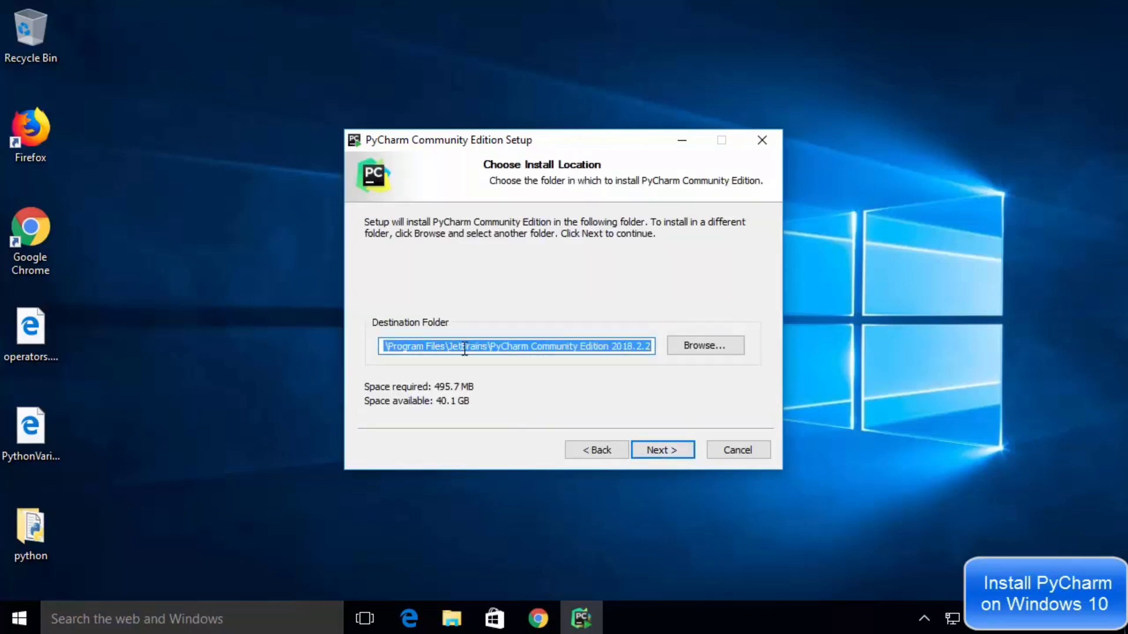
pyautogui.click(419, 348)
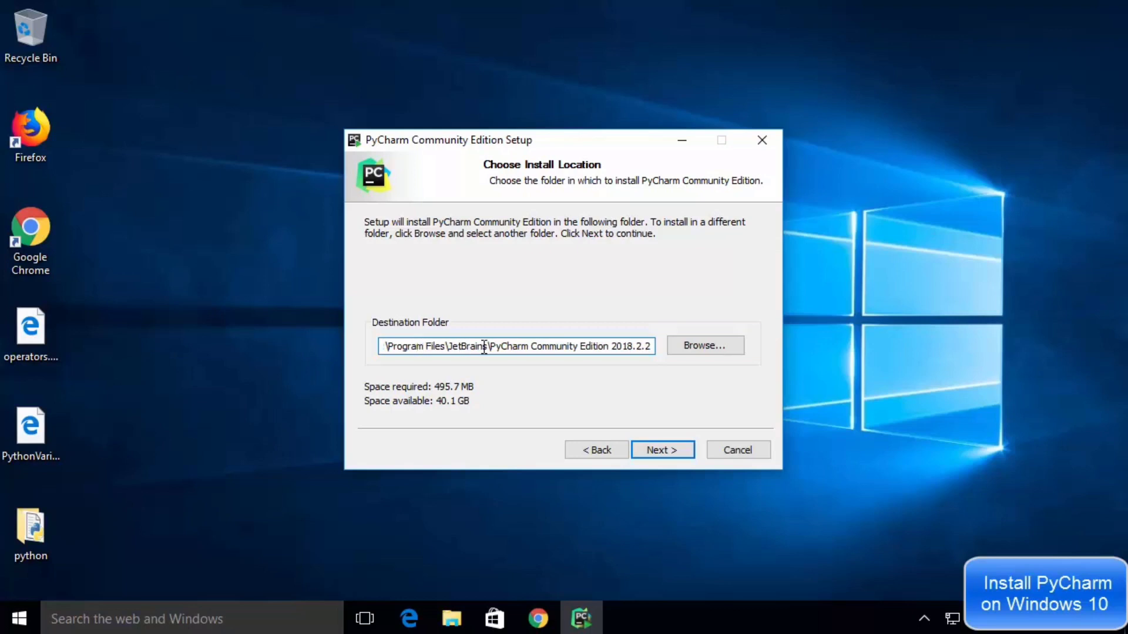
pyautogui.moveTo(492, 348); pyautogui.dragTo(622, 351)
pyautogui.moveTo(621, 350); pyautogui.dragTo(648, 348)
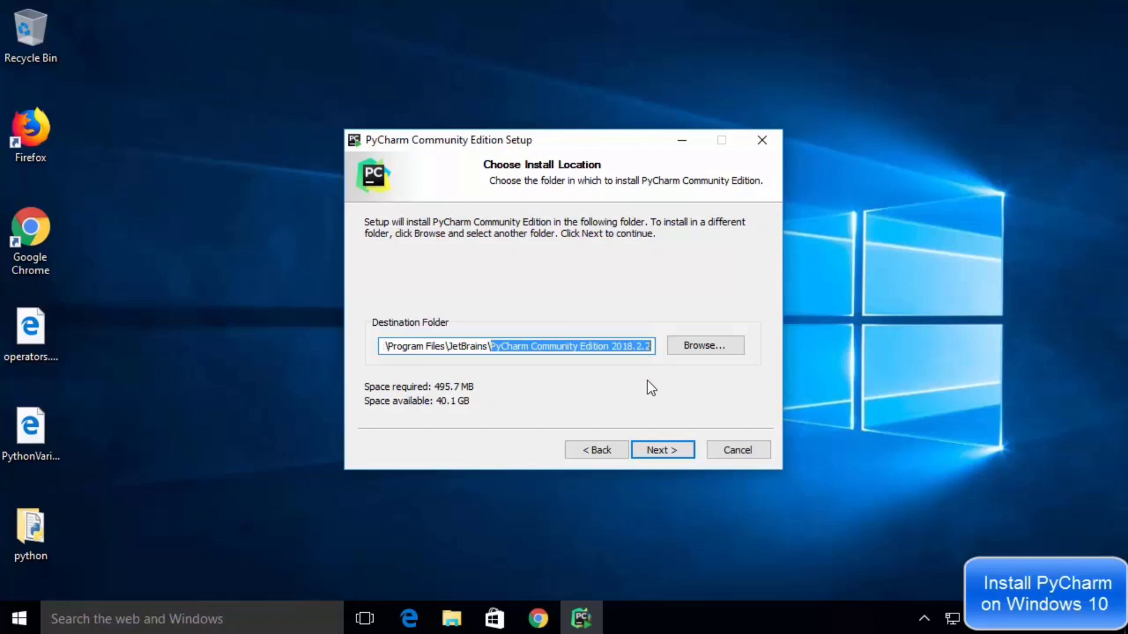
pyautogui.click(655, 449)
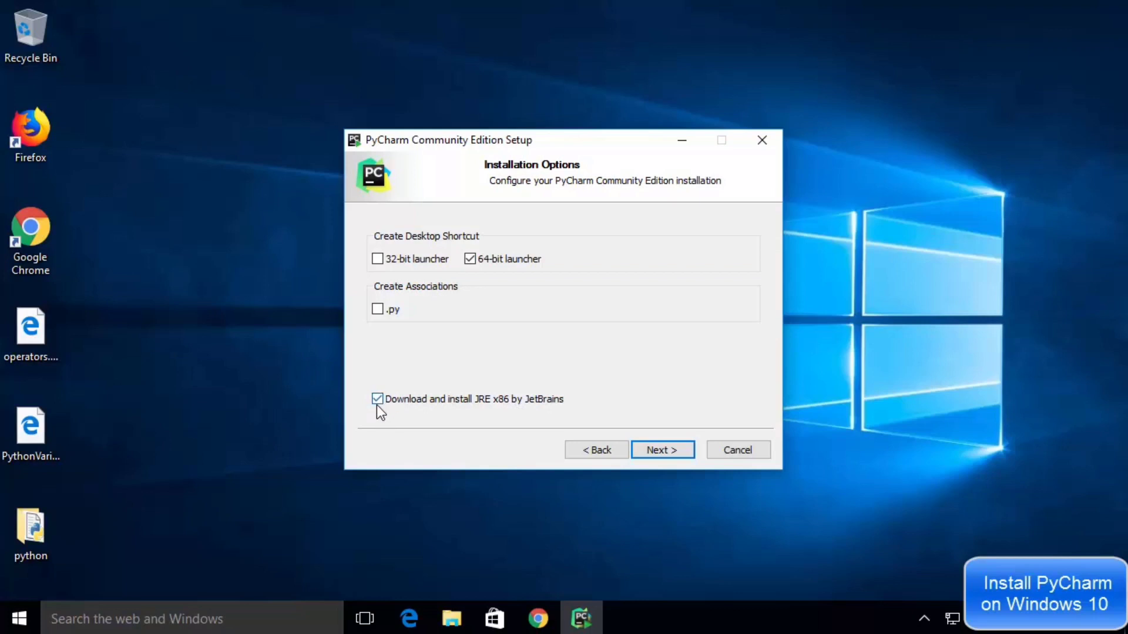
# Install PyCharm with the 64-bit desktop shortcut, JRE x86 and JetBrains start menu folder, and finish setup with Run PyCharm Community Edition enabled.
pyautogui.click(653, 450)
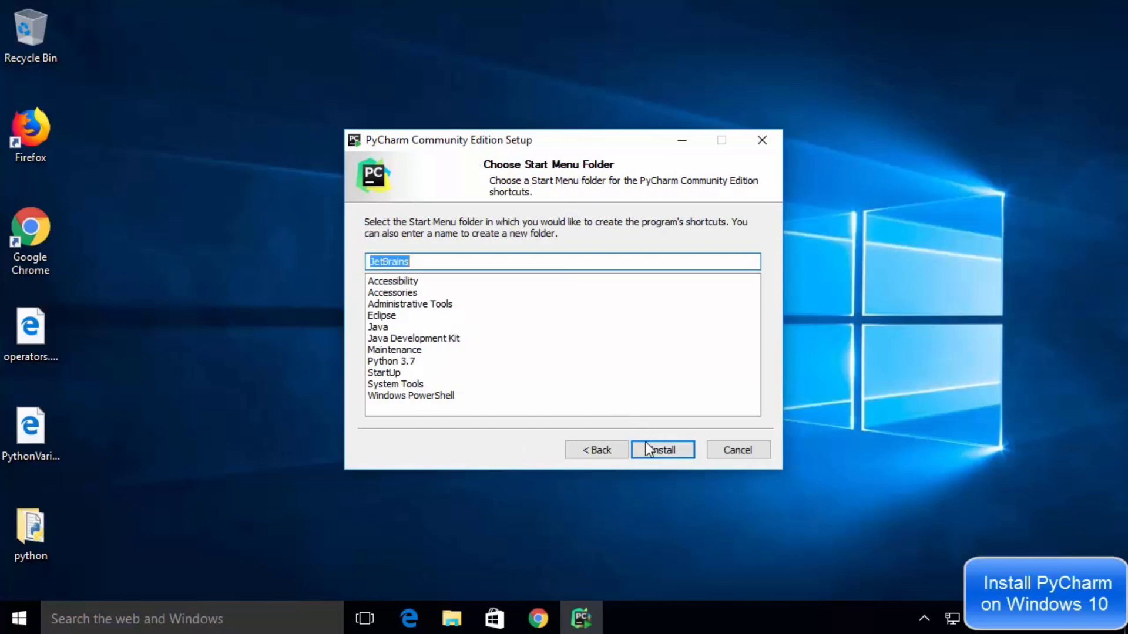
pyautogui.click(654, 449)
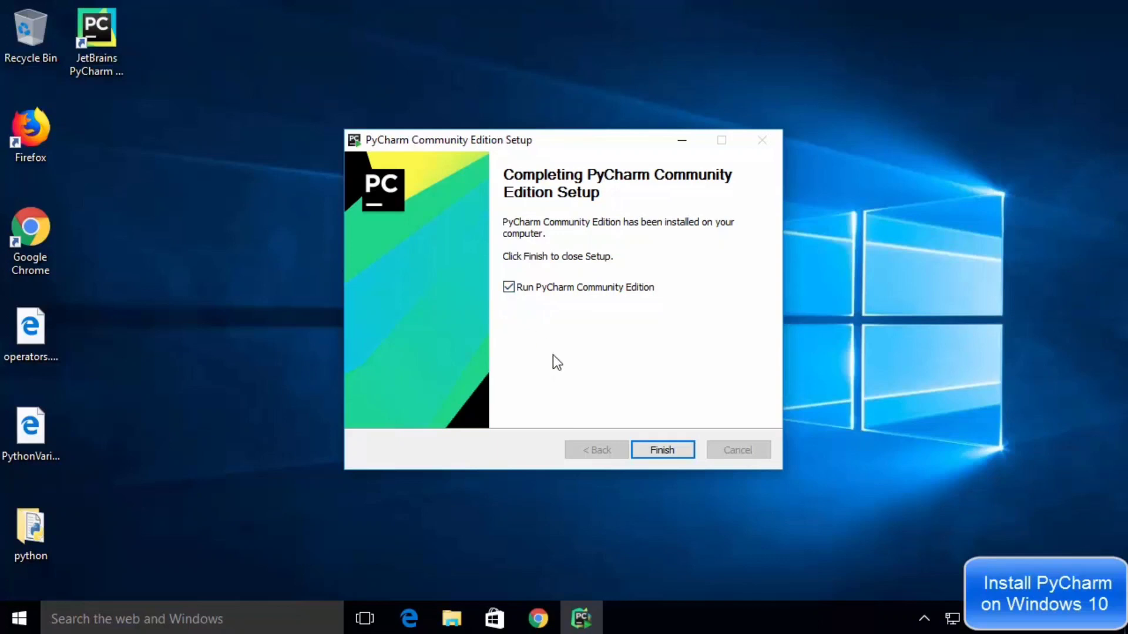
pyautogui.click(662, 450)
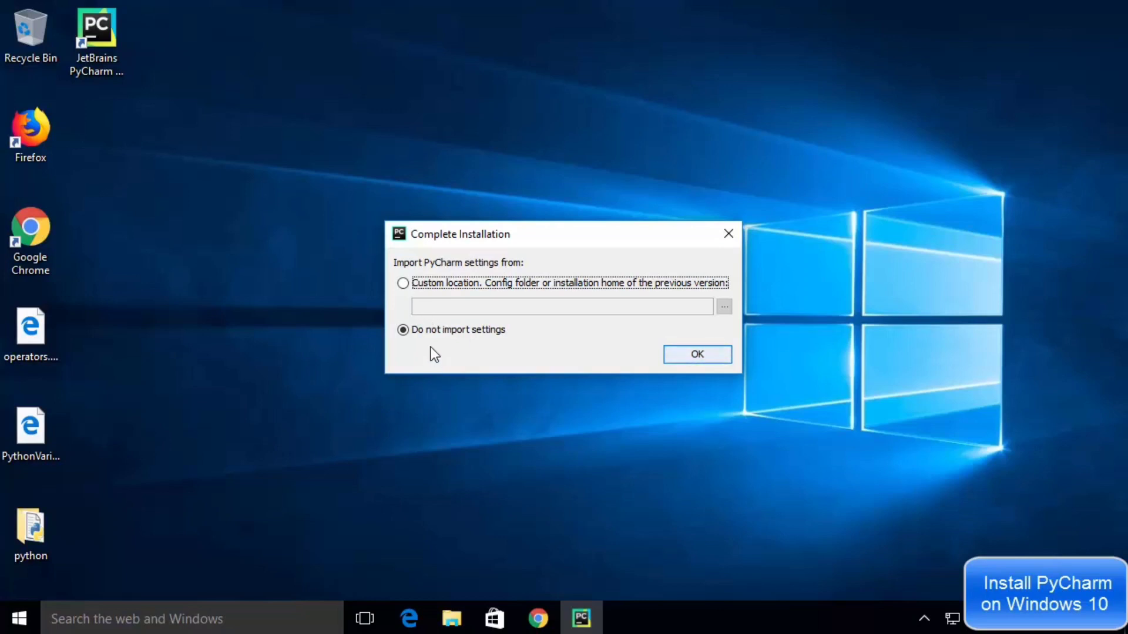
# Complete the first-launch prompts without importing settings, accepting the JetBrains Privacy Policy and declining to send usage statistics.
pyautogui.click(688, 354)
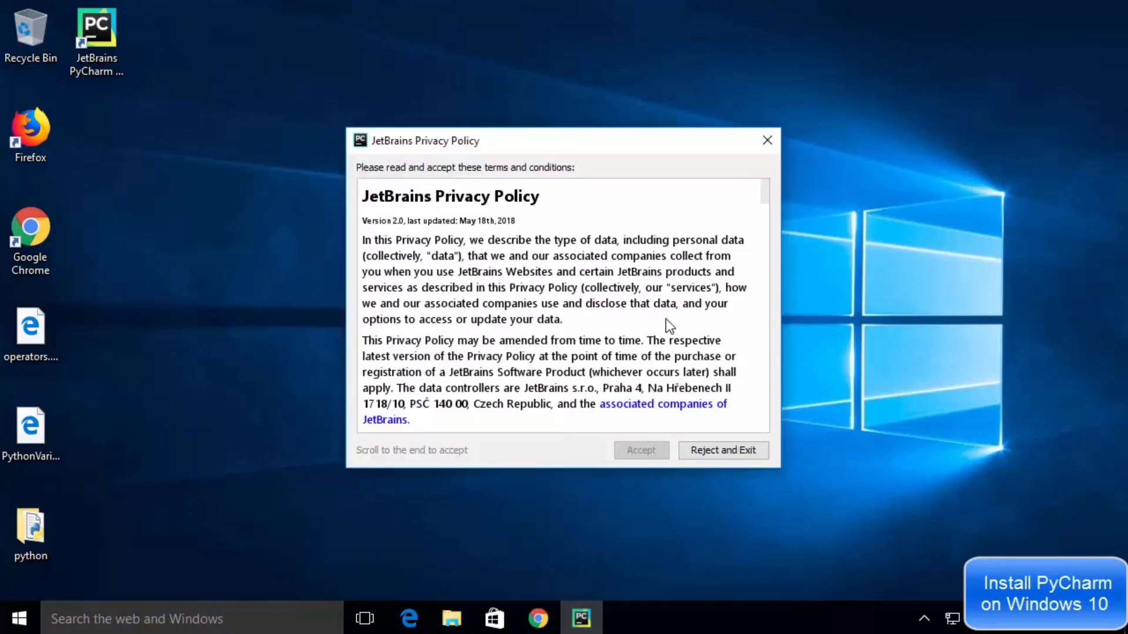
pyautogui.scroll(-15, 664, 301)
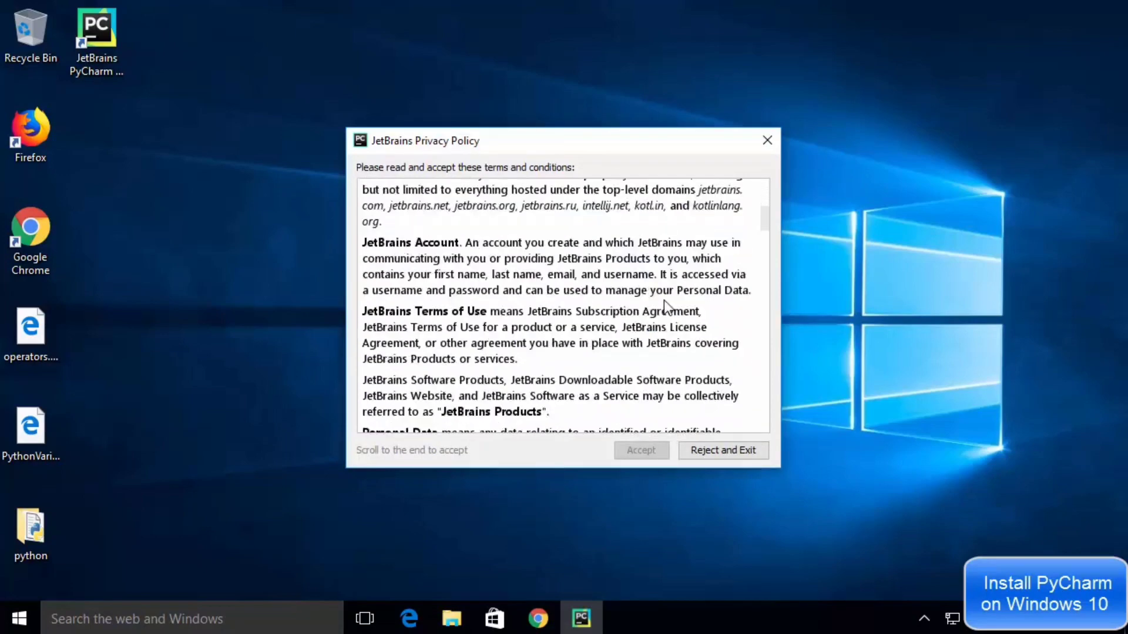
pyautogui.scroll(-20, 665, 302)
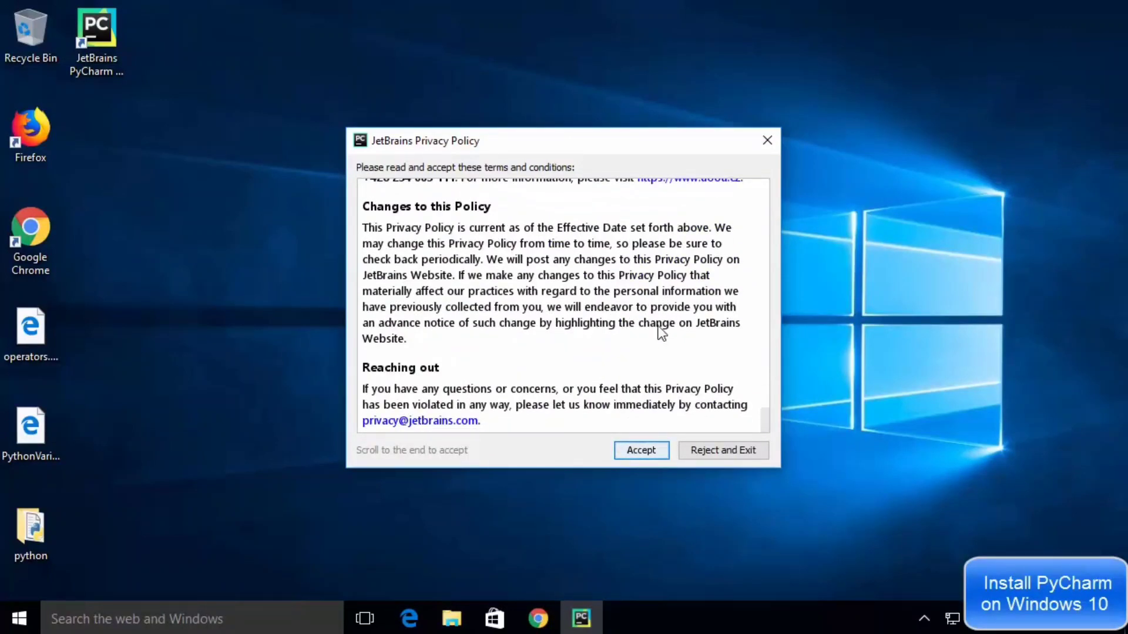
pyautogui.click(634, 451)
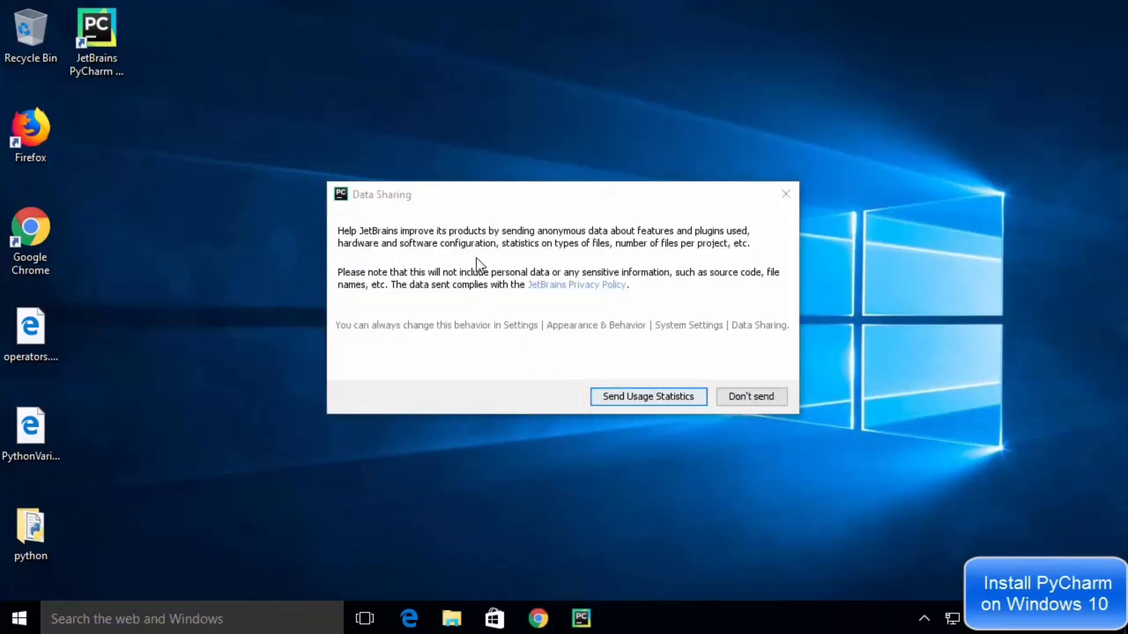
pyautogui.click(760, 397)
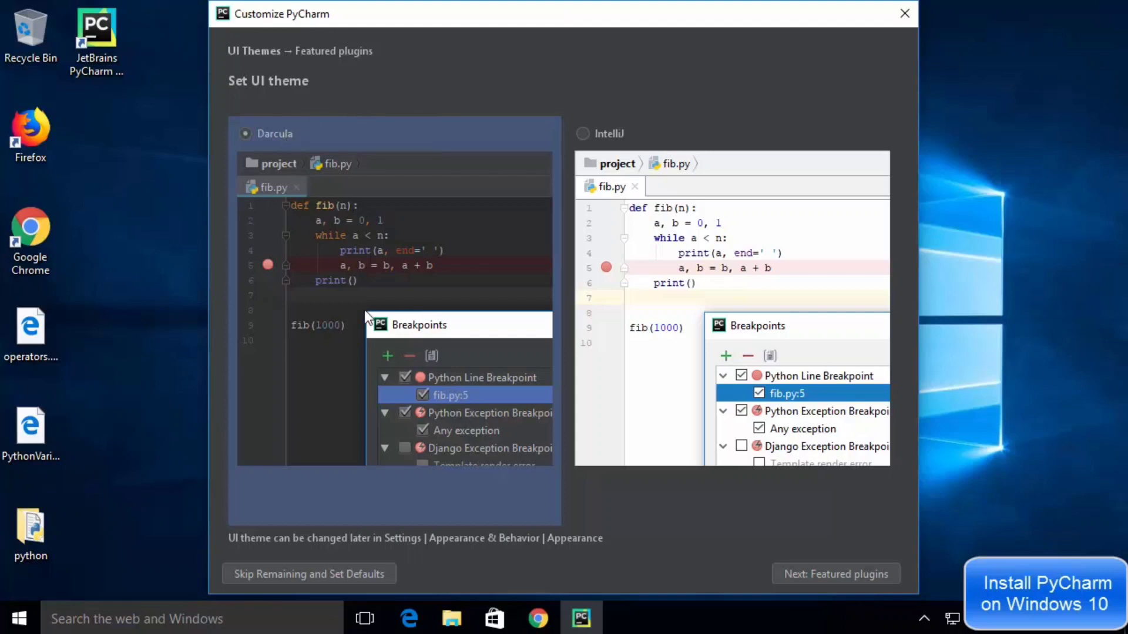
# Set the UI theme to IntelliJ and start using PyCharm without installing any featured plugins.
pyautogui.click(582, 135)
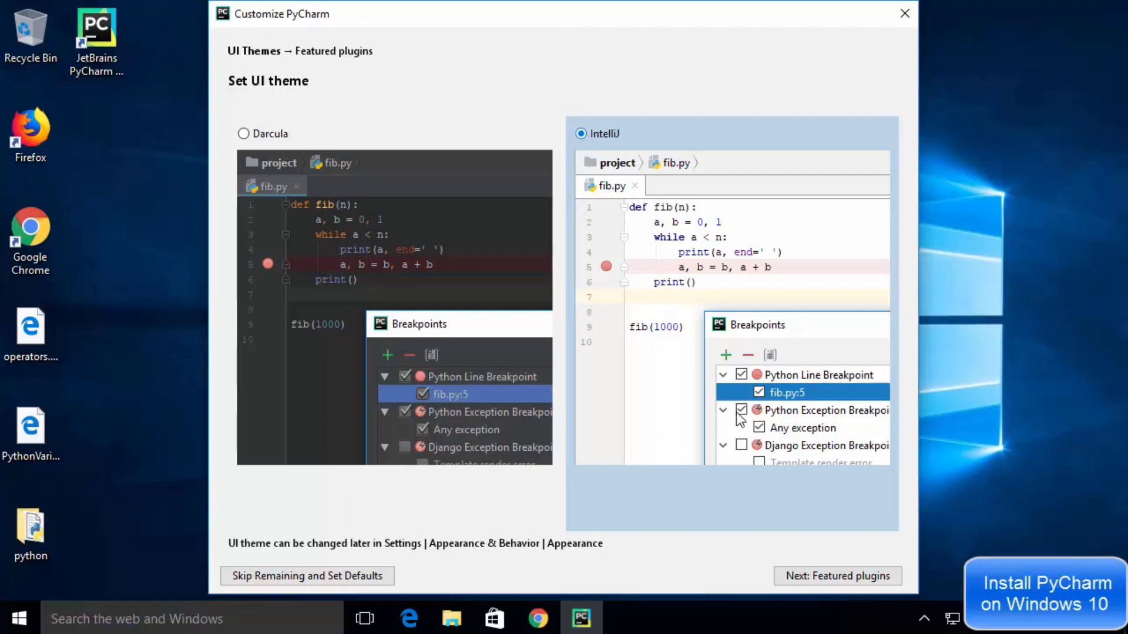
pyautogui.click(806, 579)
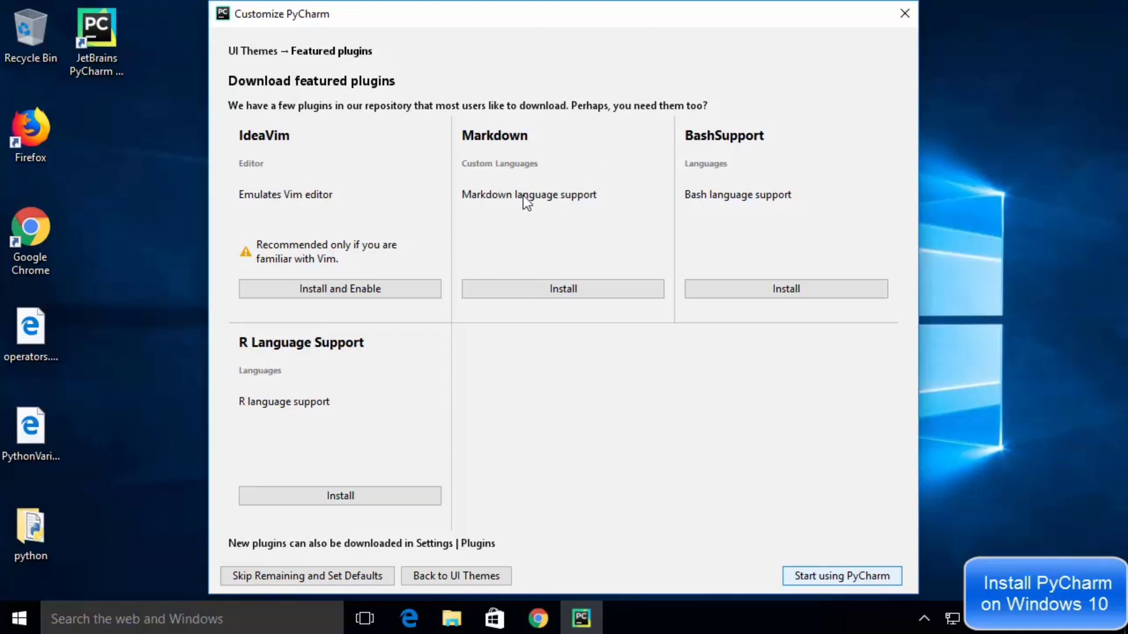
pyautogui.click(817, 576)
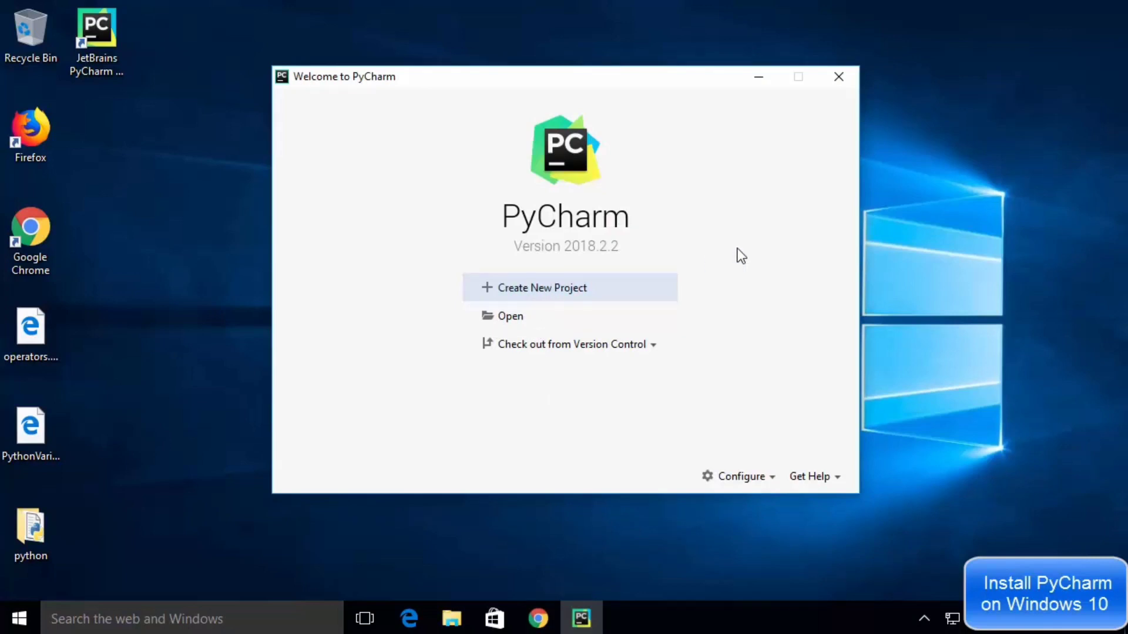
# Create a new project named HelloWorld in the default PycharmProjects location.
pyautogui.click(524, 293)
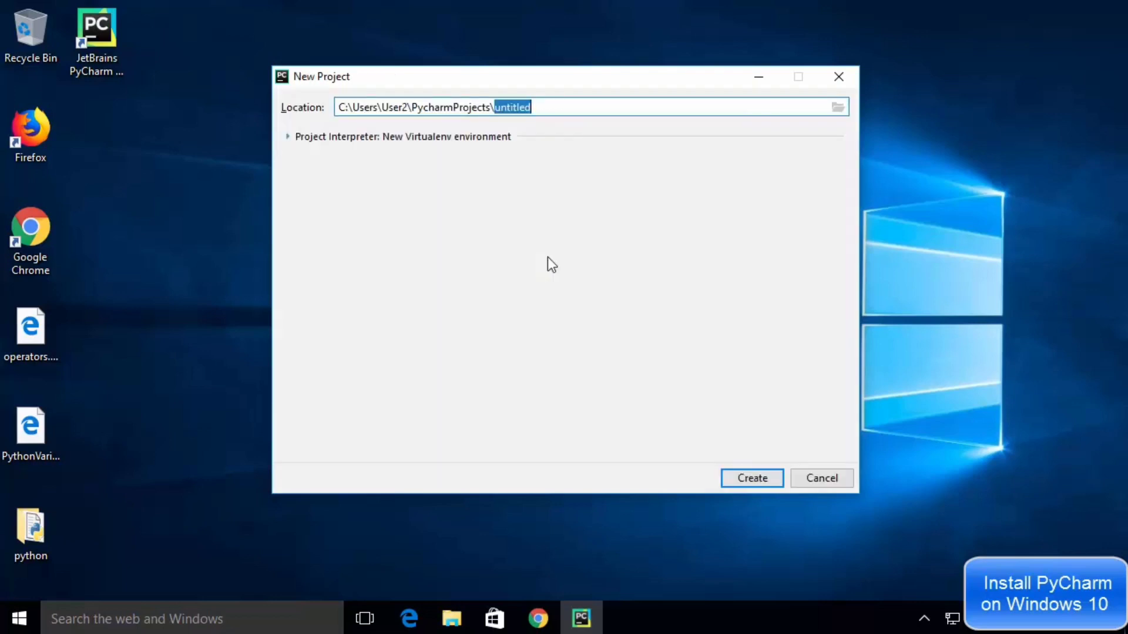
pyautogui.click(523, 106)
pyautogui.tripleClick(522, 107)
pyautogui.click(522, 107)
pyautogui.doubleClick(523, 107)
pyautogui.press('BackSpace')
pyautogui.write('HelloWorld')
pyautogui.click(752, 478)
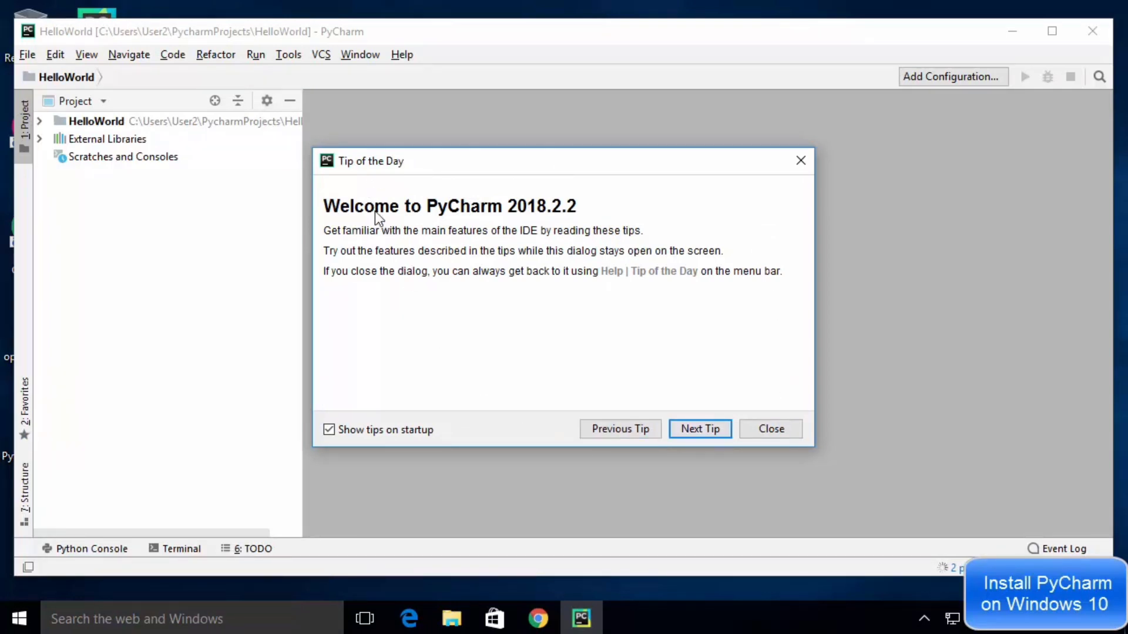
# Close the Tip of the Day and maximize the project window.
pyautogui.click(758, 429)
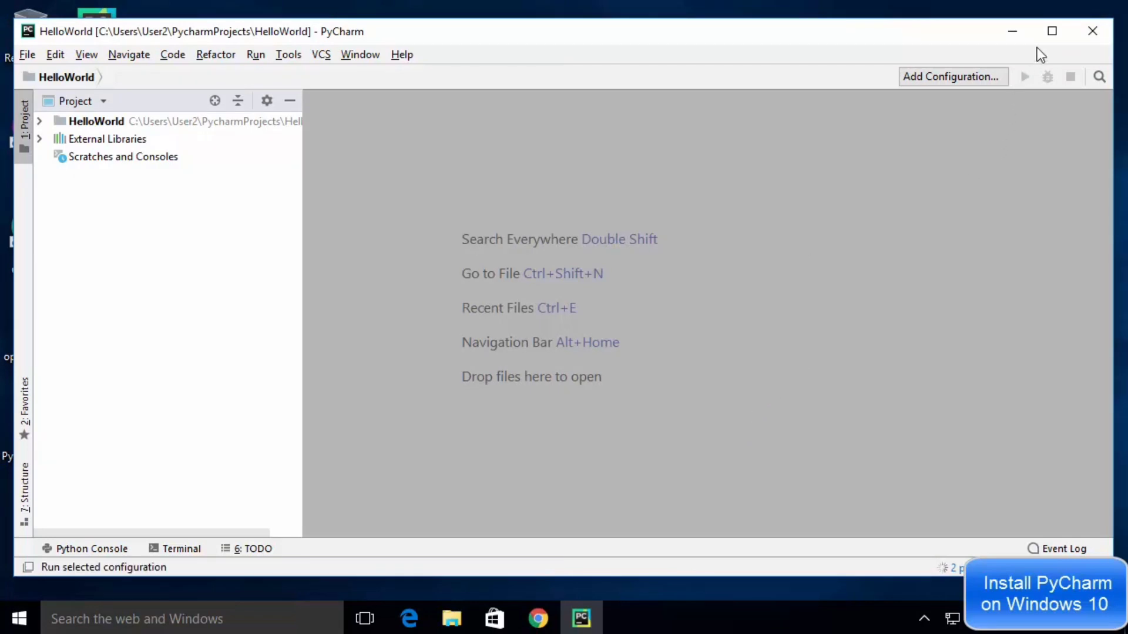
pyautogui.click(1052, 31)
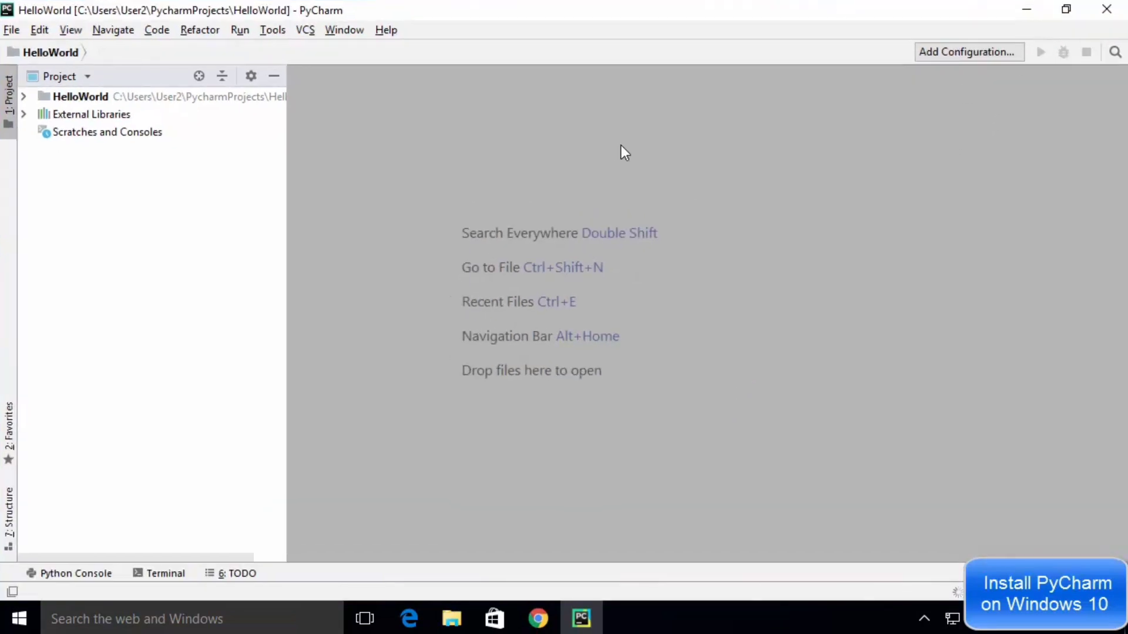
# Expand the HelloWorld project and add a new Python file named hello to it.
pyautogui.click(23, 98)
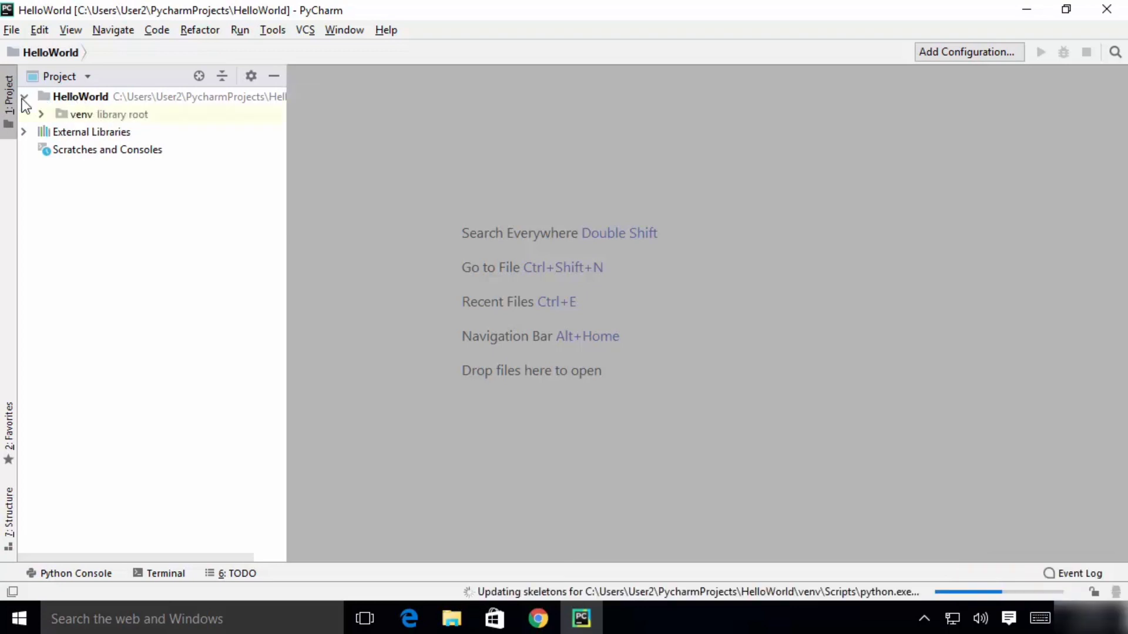
pyautogui.click(86, 96)
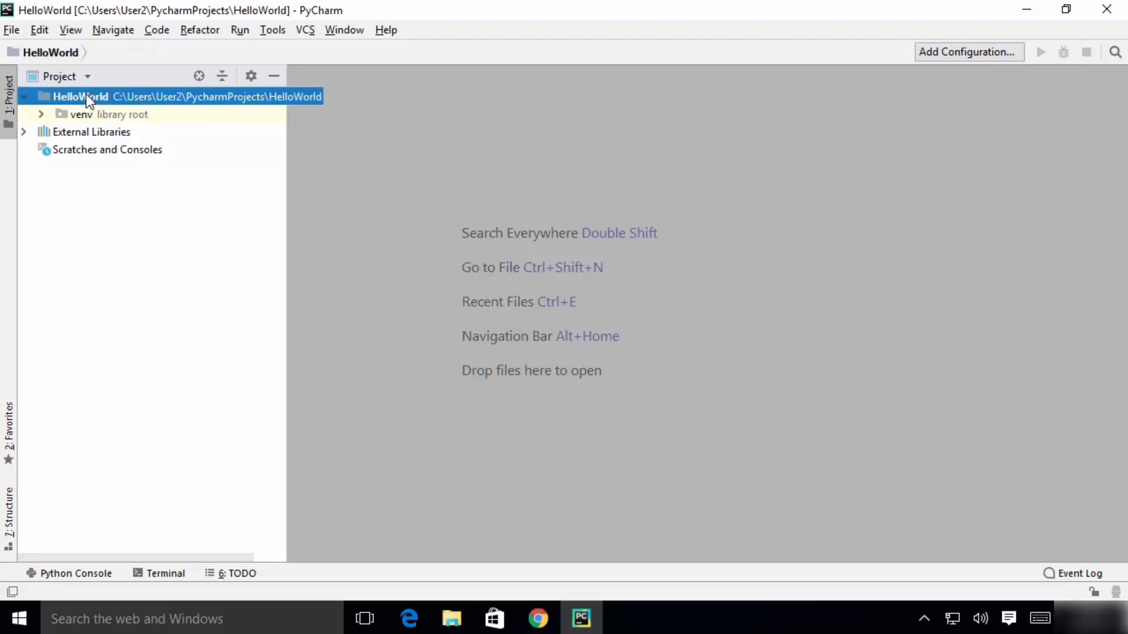
pyautogui.rightClick(86, 94)
pyautogui.press('Escape')
pyautogui.rightClick(112, 98)
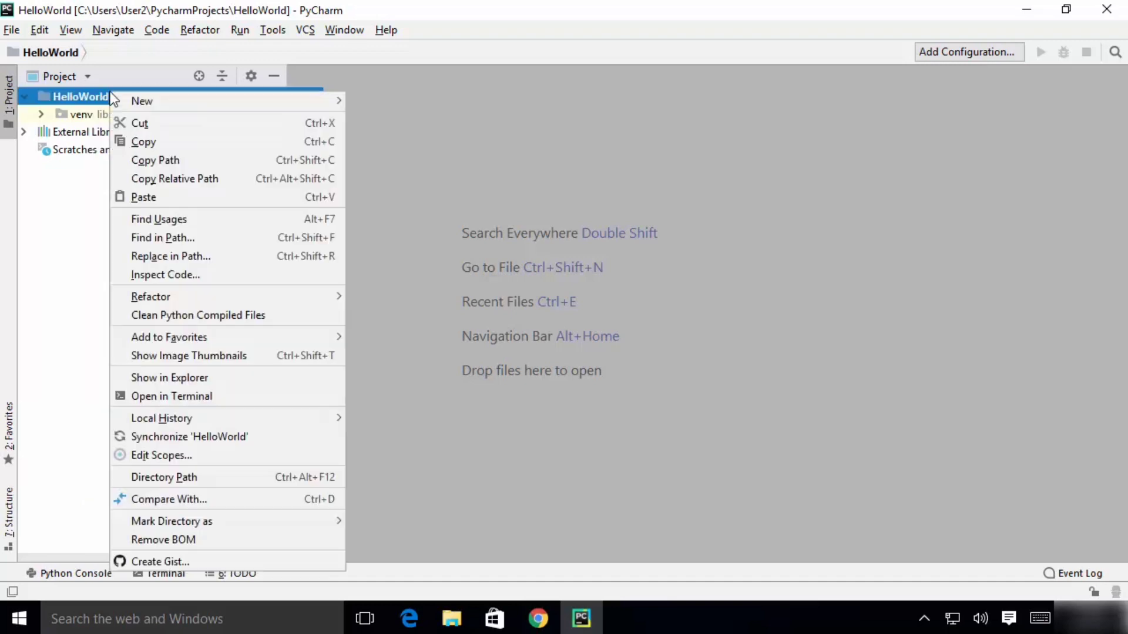
pyautogui.moveTo(126, 100)
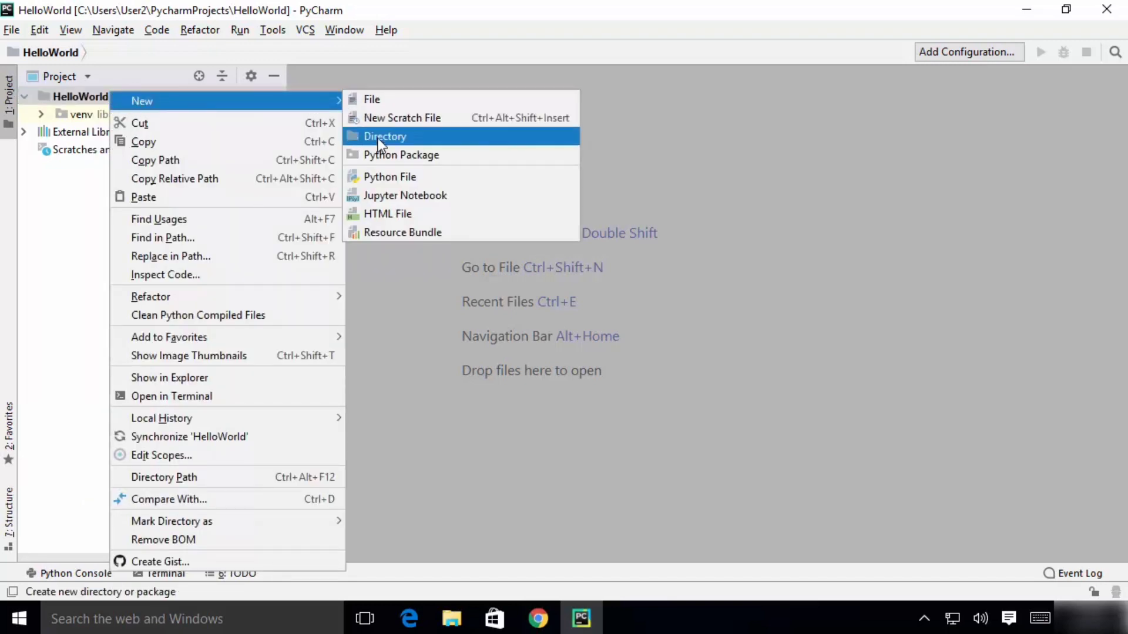
pyautogui.click(388, 178)
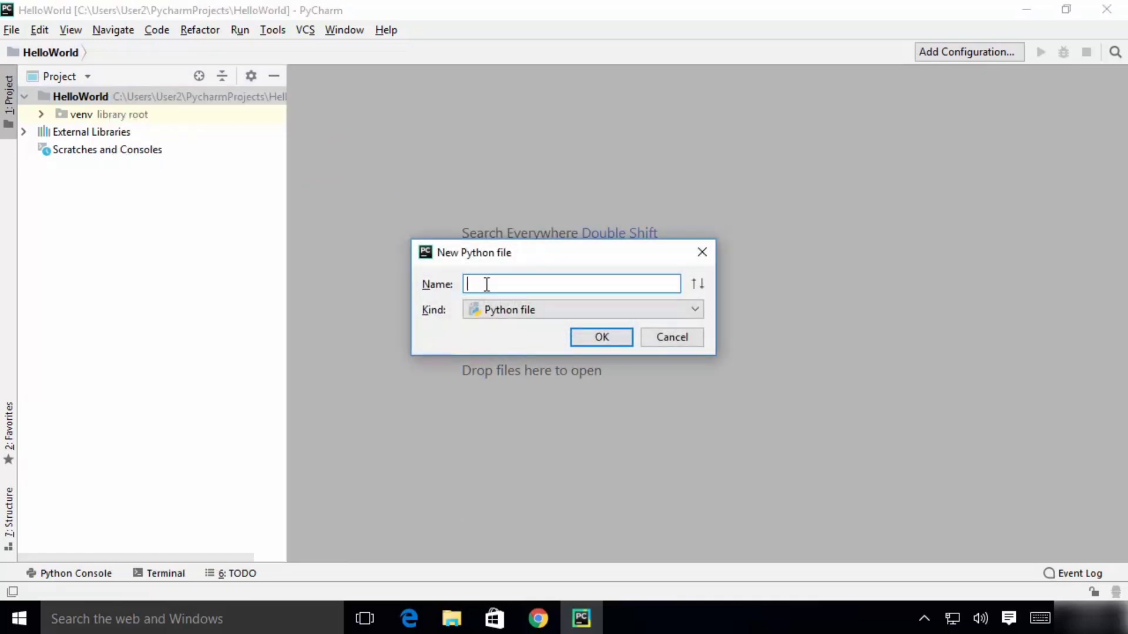
pyautogui.write('hello')
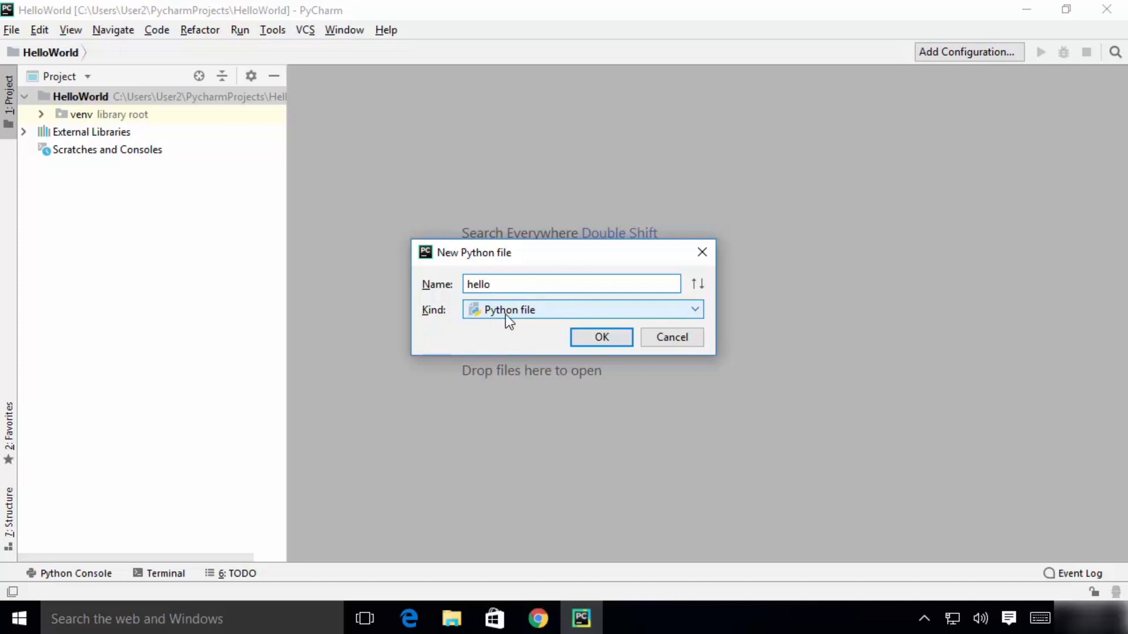
pyautogui.click(594, 341)
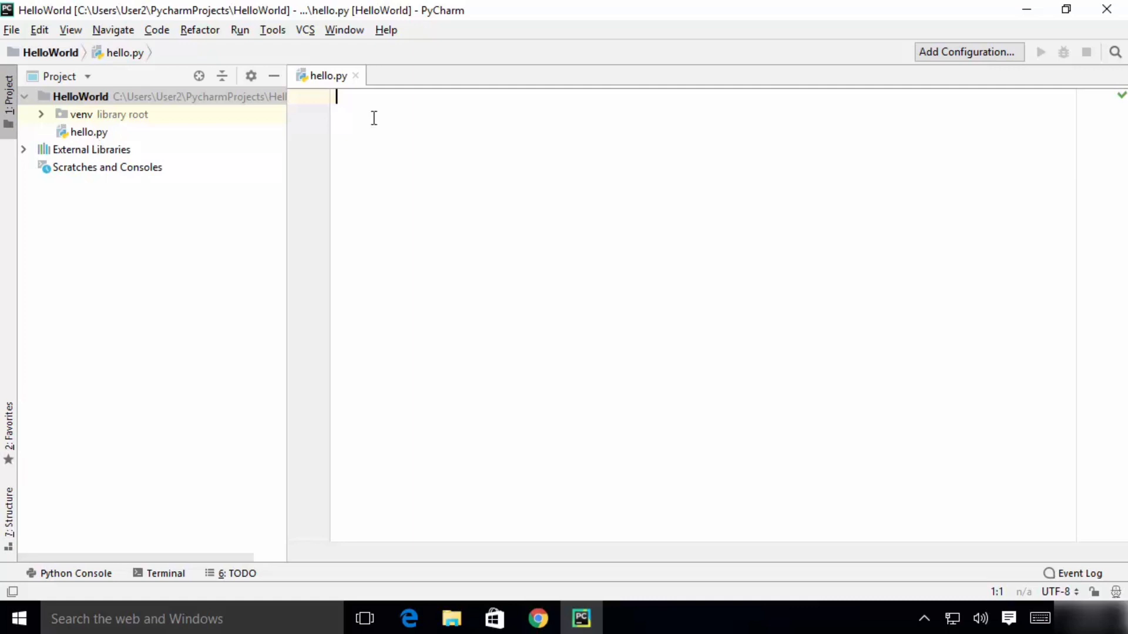
# Write the line print ("Hello World") in hello.py.
pyautogui.write('print ()')
pyautogui.press('Left')
pyautogui.write('""')
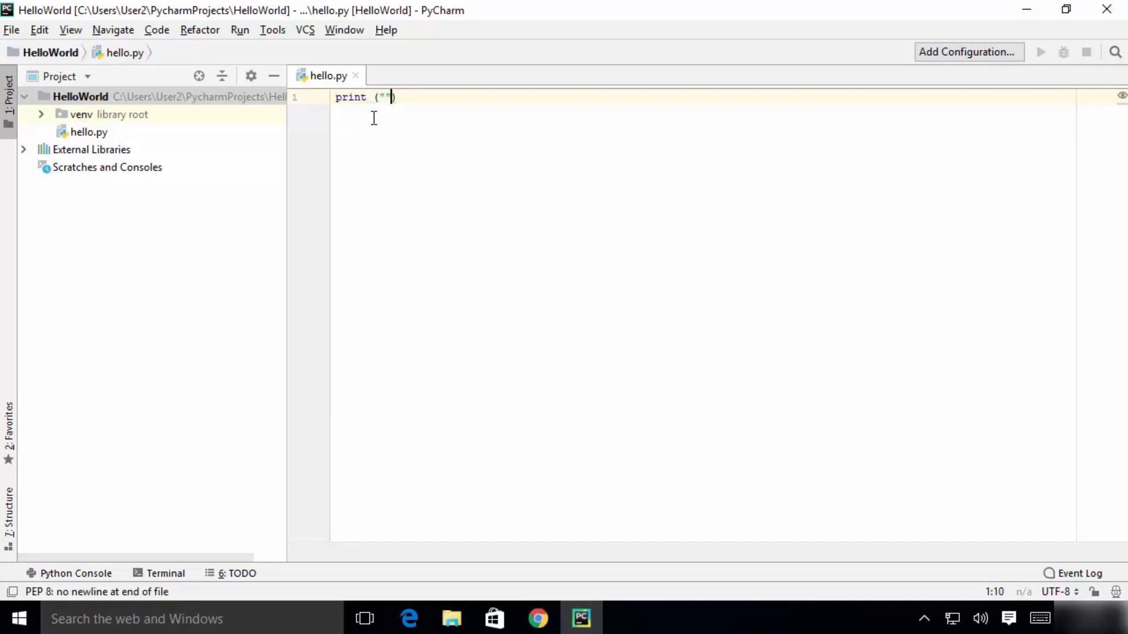
pyautogui.press('Left')
pyautogui.write('Hel')
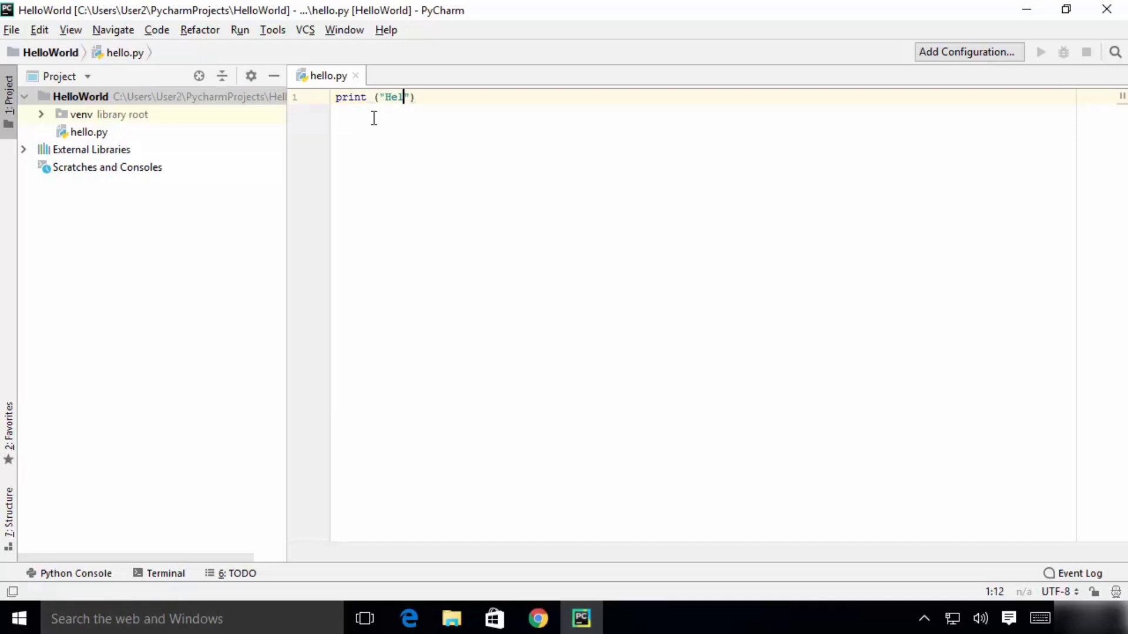
pyautogui.write('lo World')
pyautogui.hotkey('ctrl', 'Left')
# Run the hello script from the editor and check its printed line in the run output.
pyautogui.click(506, 171)
pyautogui.rightClick(507, 172)
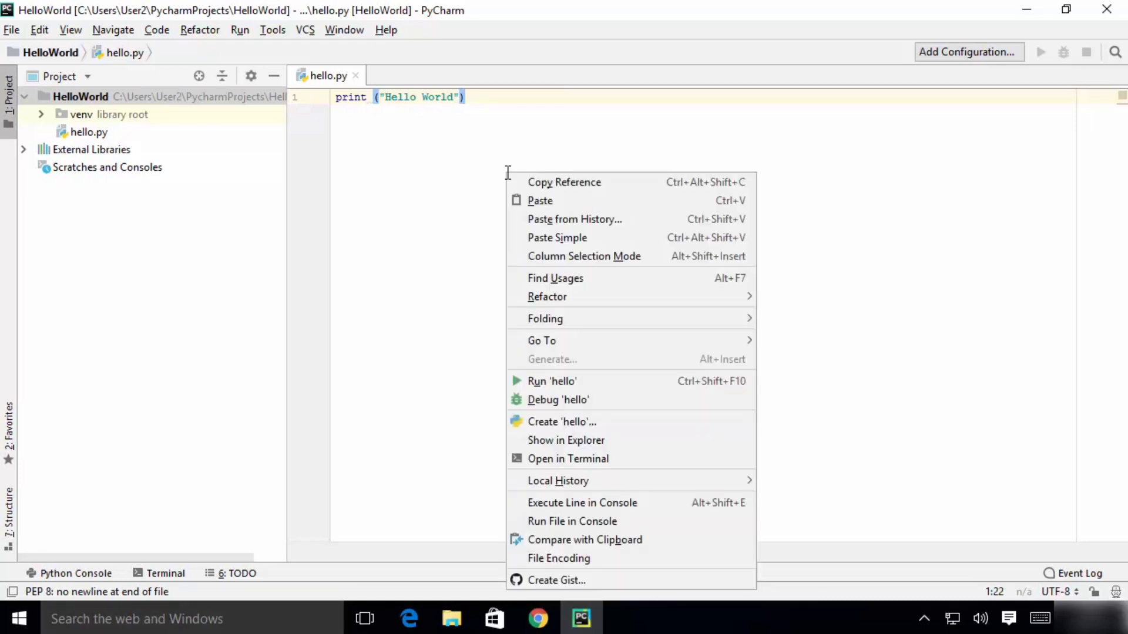
pyautogui.click(537, 382)
pyautogui.moveTo(193, 442); pyautogui.dragTo(79, 444)
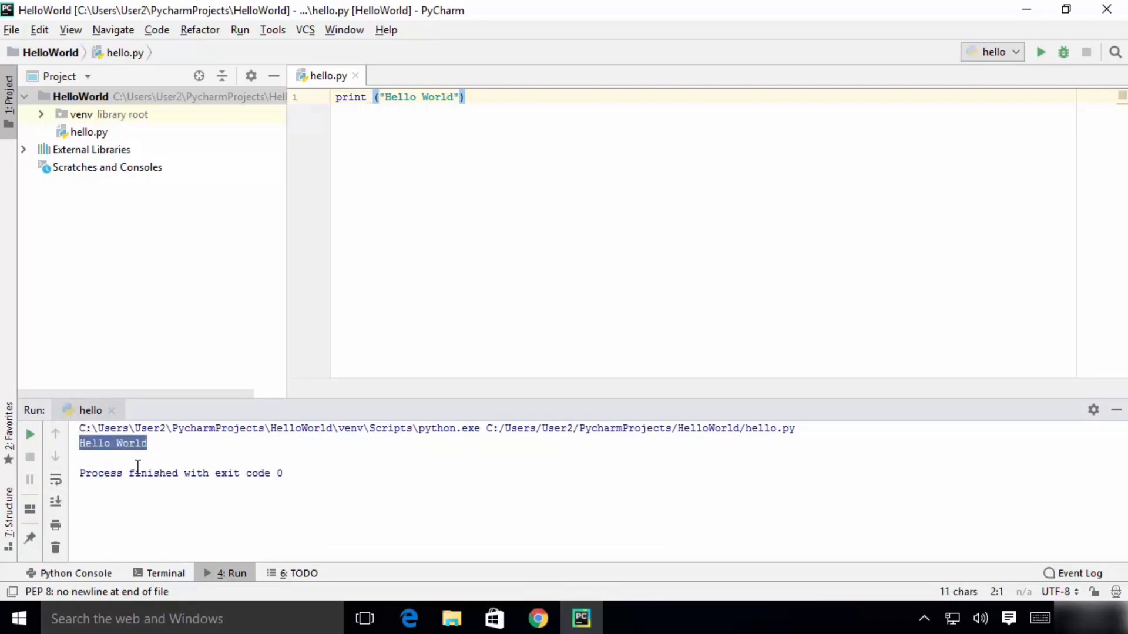
pyautogui.click(803, 340)
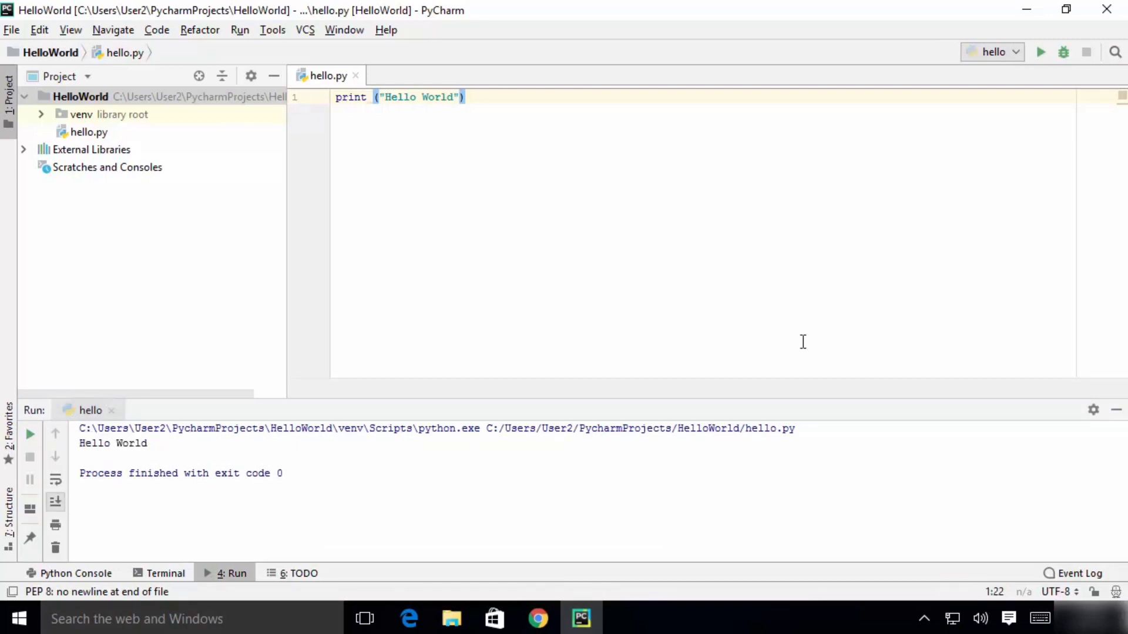